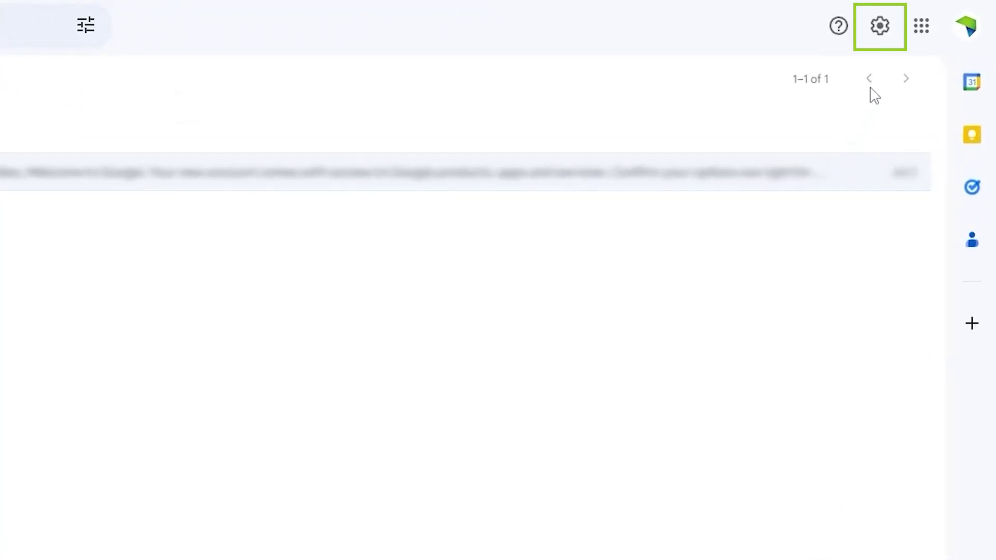
Open Gmail's full settings on the Accounts and Import tab.
{"action": "left_click", "coordinate": [880, 26]}
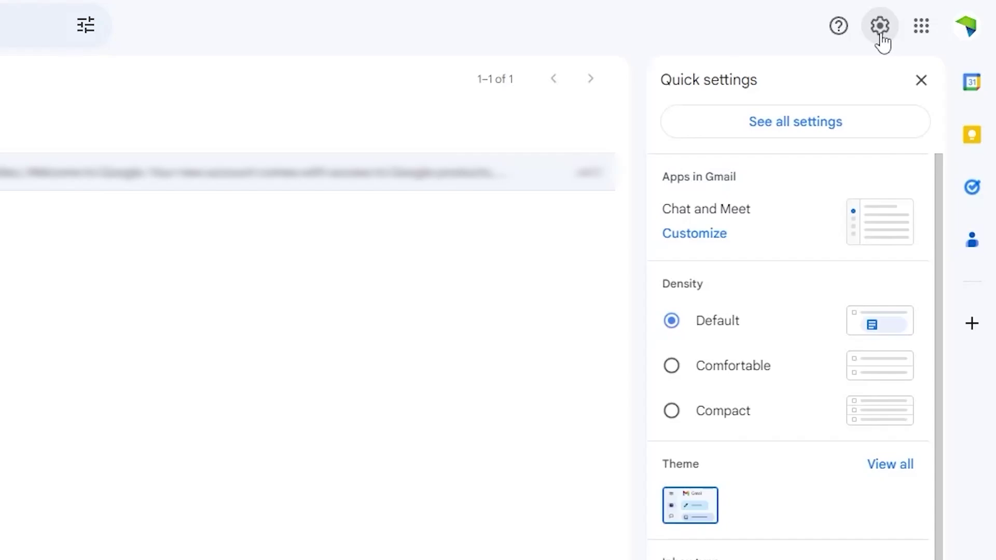
{"action": "left_click", "coordinate": [882, 133]}
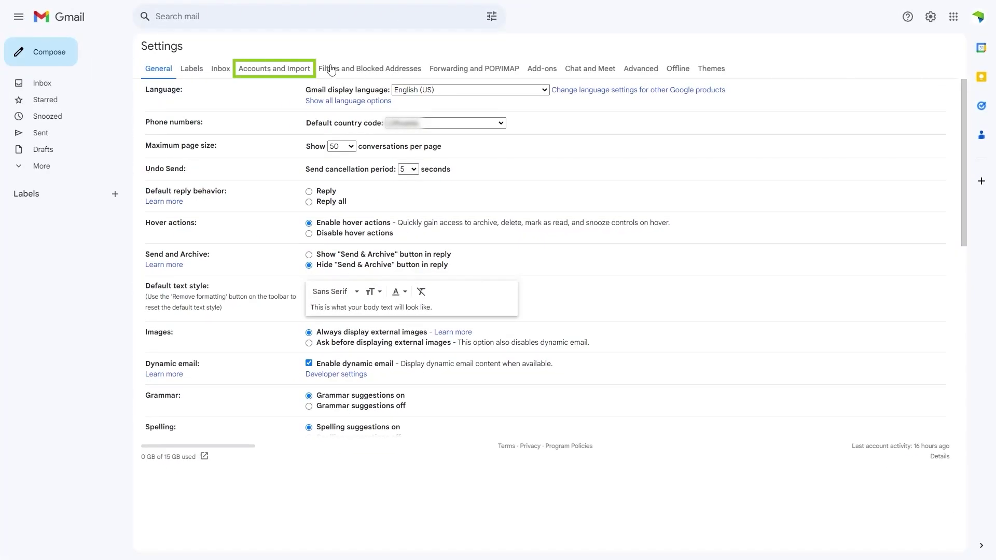
{"action": "left_click", "coordinate": [304, 68]}
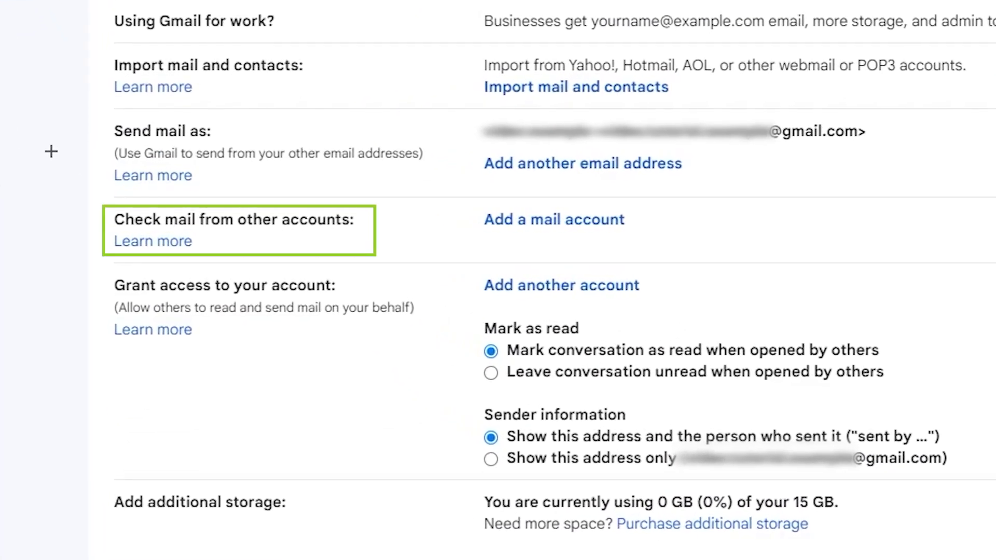
Enter the other account's email address and choose to import its mail via POP3.
{"action": "left_click", "coordinate": [518, 227]}
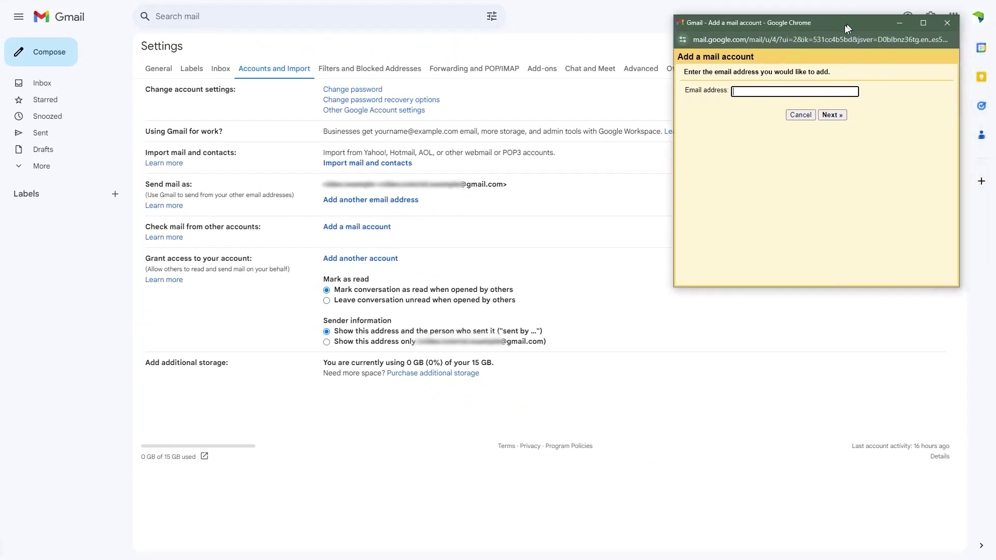
{"action": "left_click_drag", "start_coordinate": [847, 20], "coordinate": [526, 123]}
{"action": "left_click", "coordinate": [501, 189]}
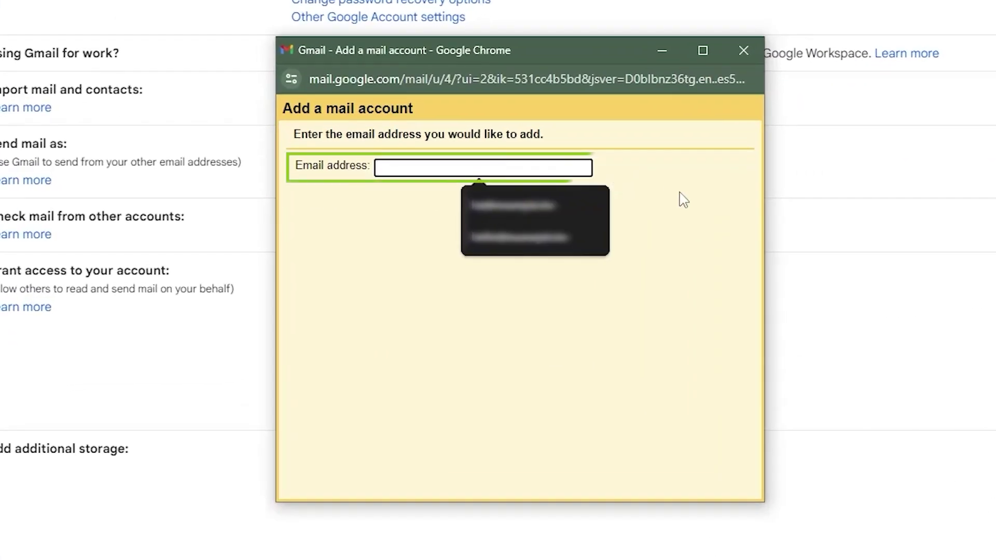
{"action": "type", "text": "@example"}
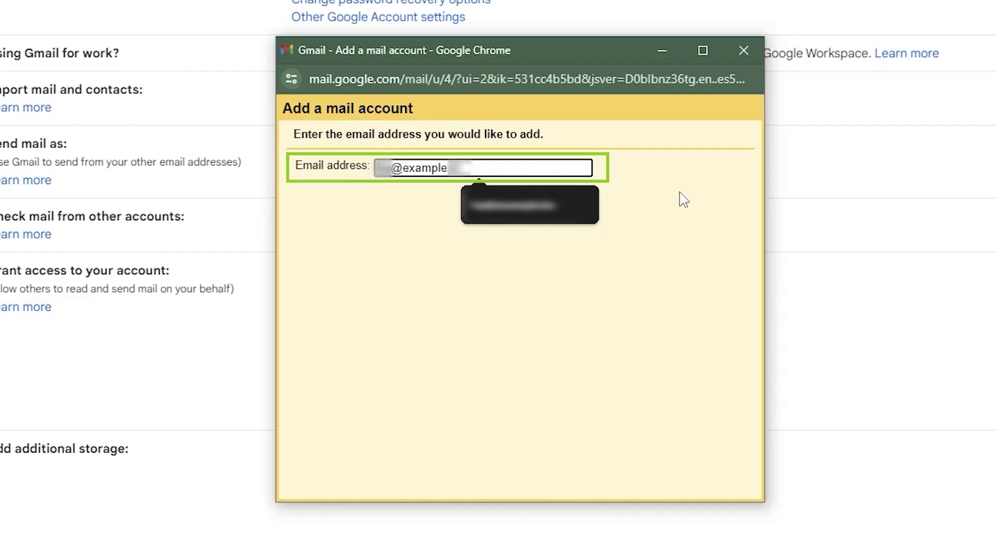
{"action": "key", "text": "Escape"}
{"action": "key", "text": "Tab"}
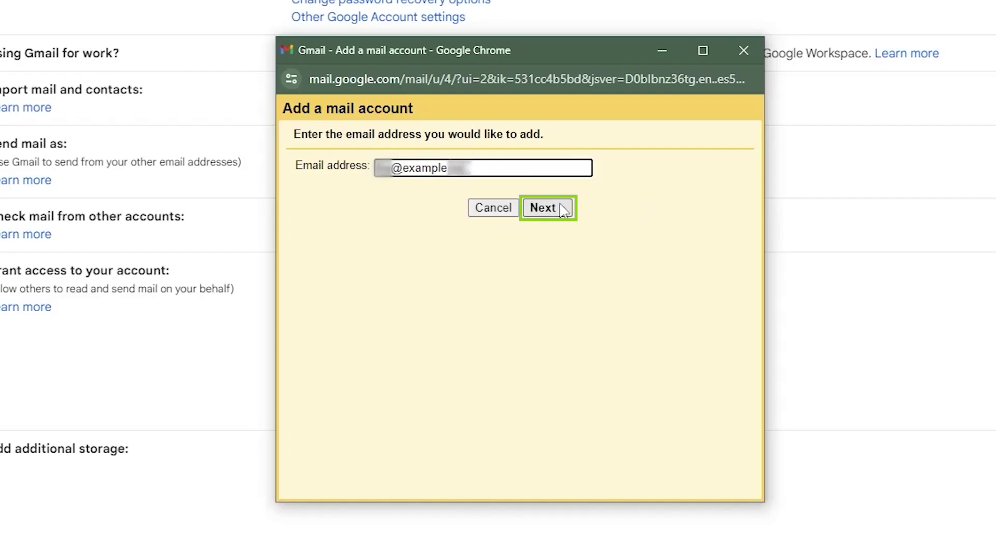
{"action": "left_click", "coordinate": [548, 208]}
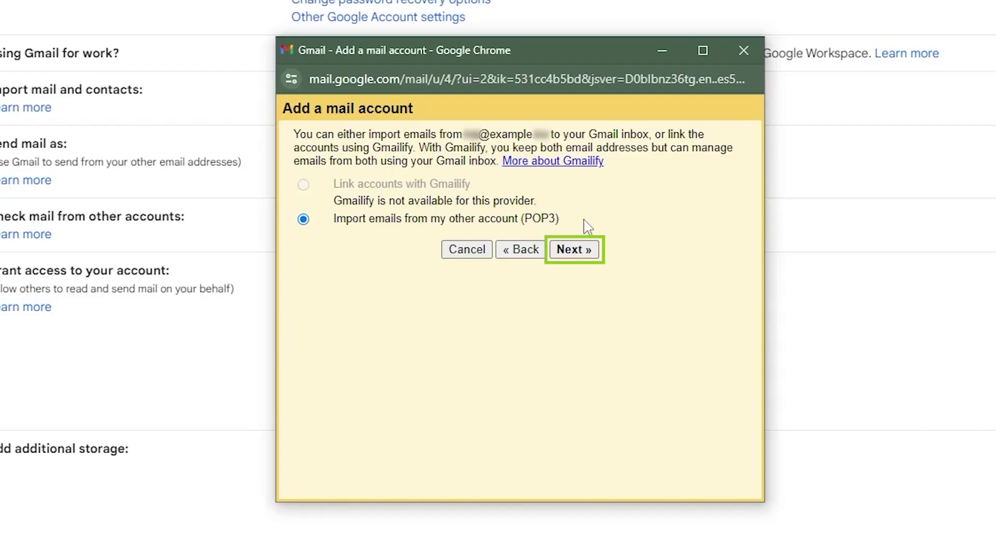
{"action": "left_click", "coordinate": [574, 250]}
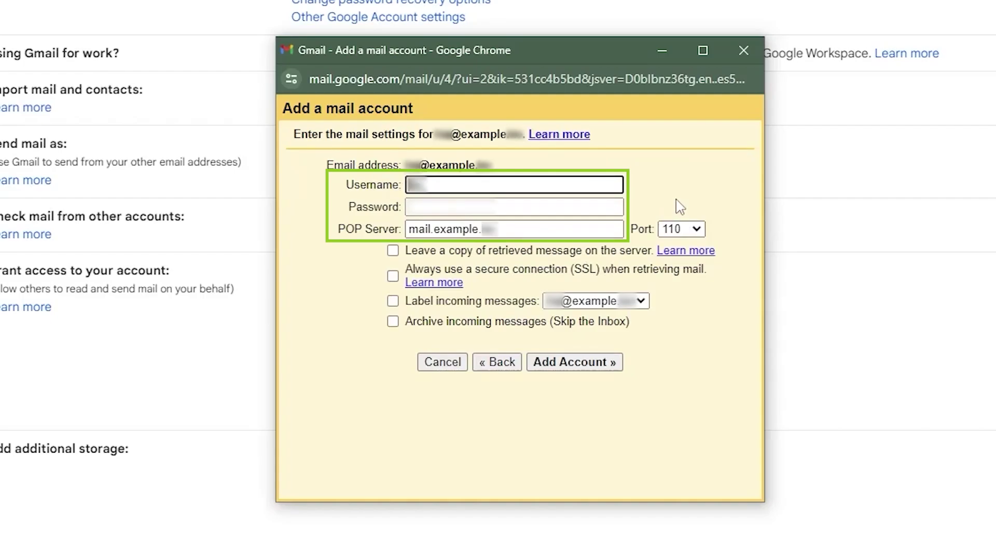
Fill in the saved username, paste the account password, and switch the POP port from 110 to 995.
{"action": "left_click", "coordinate": [592, 185]}
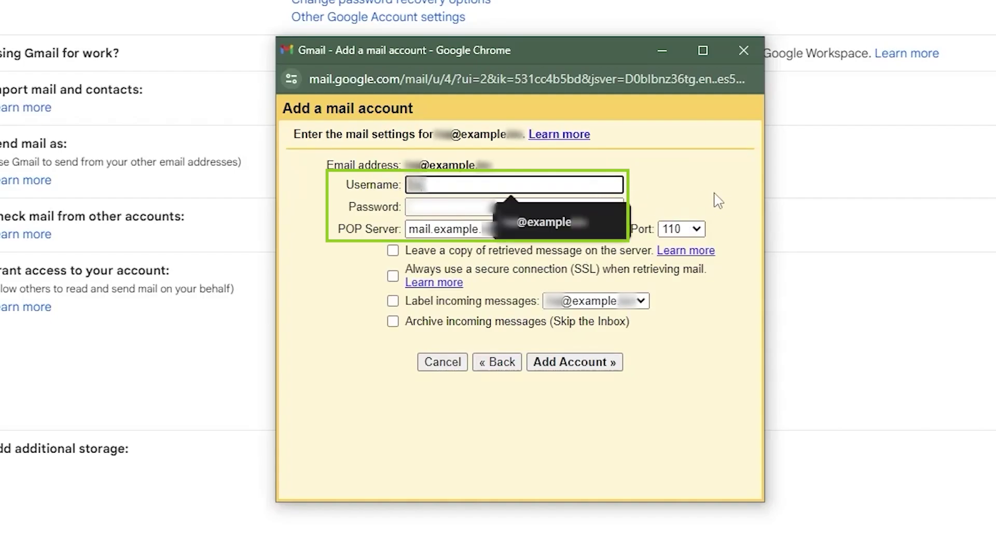
{"action": "left_click", "coordinate": [590, 221]}
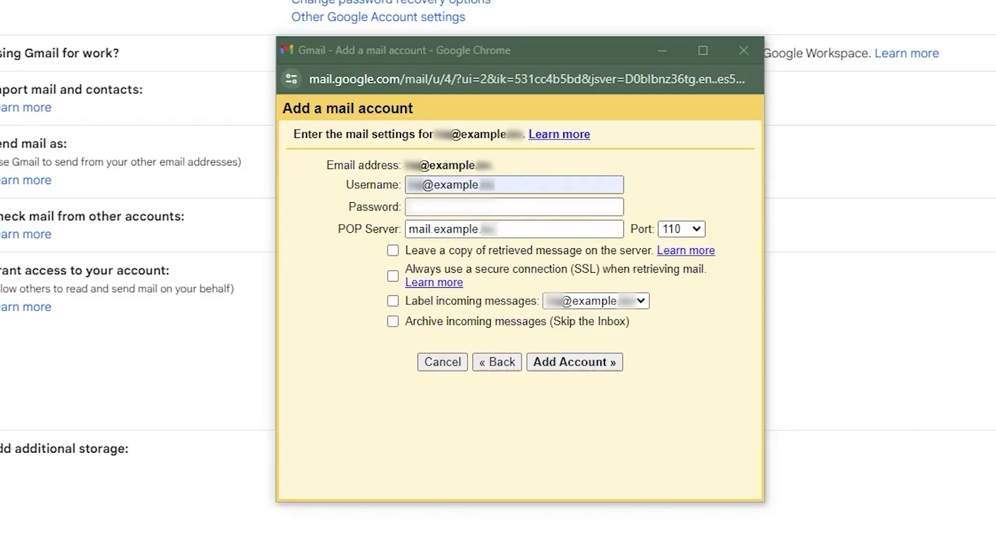
{"action": "left_click", "coordinate": [582, 207]}
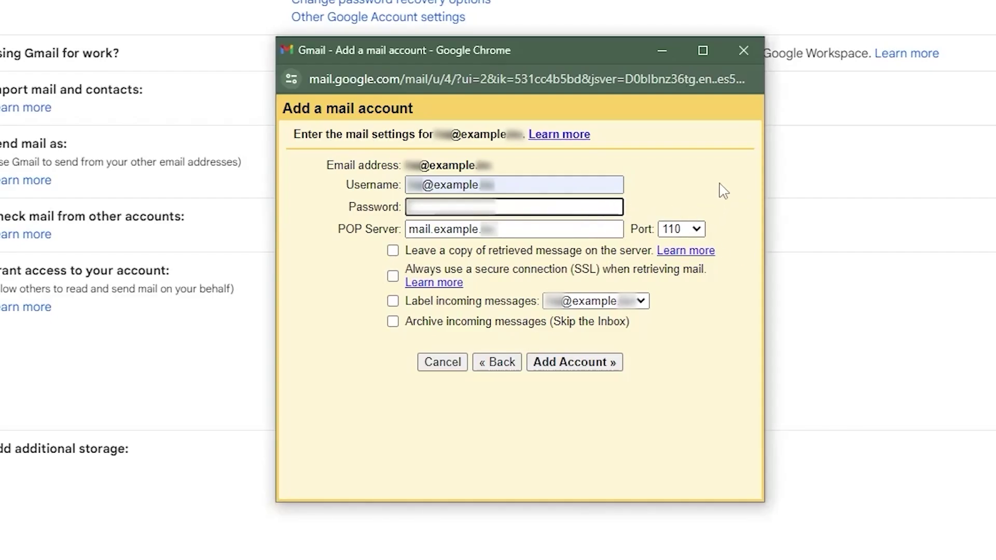
{"action": "key", "text": "ctrl+v"}
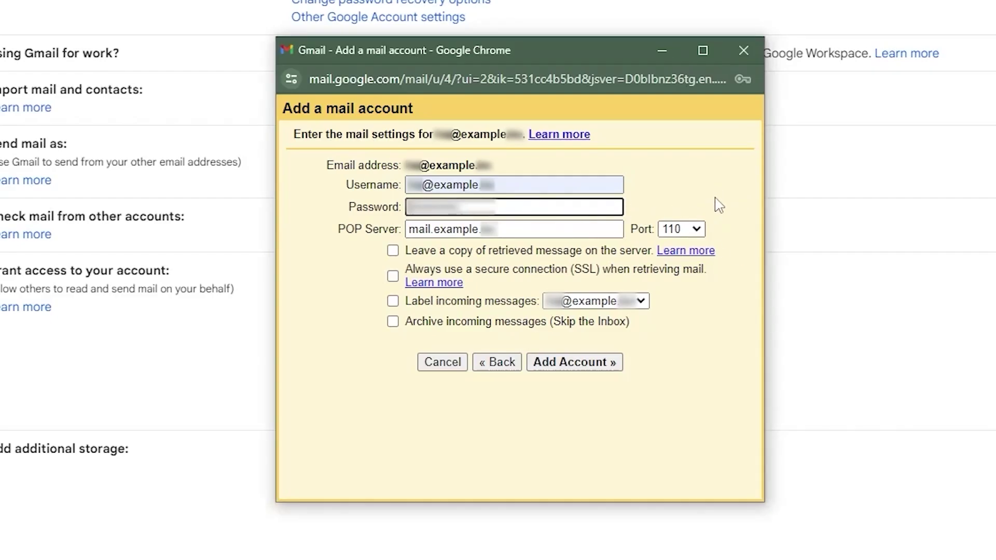
{"action": "left_click", "coordinate": [719, 205]}
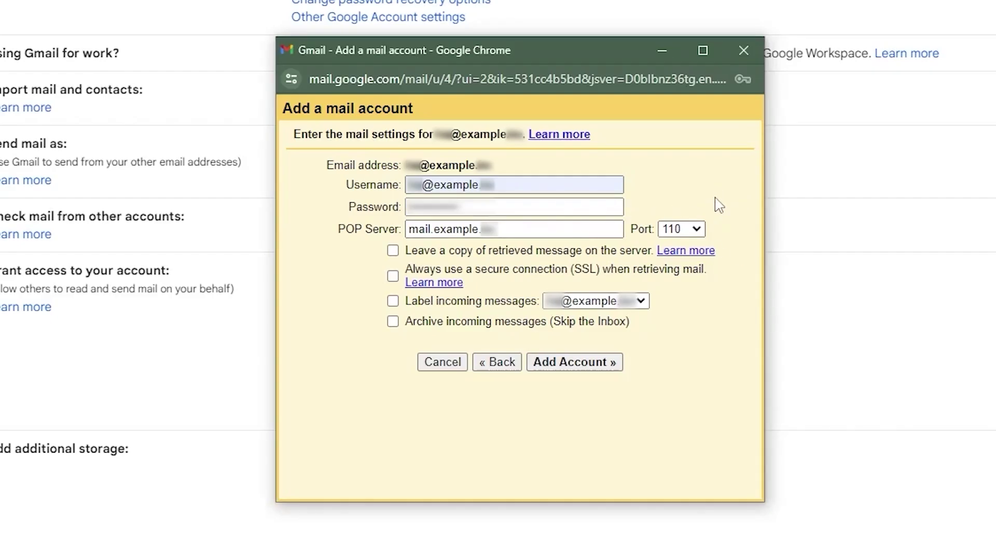
{"action": "left_click", "coordinate": [697, 228]}
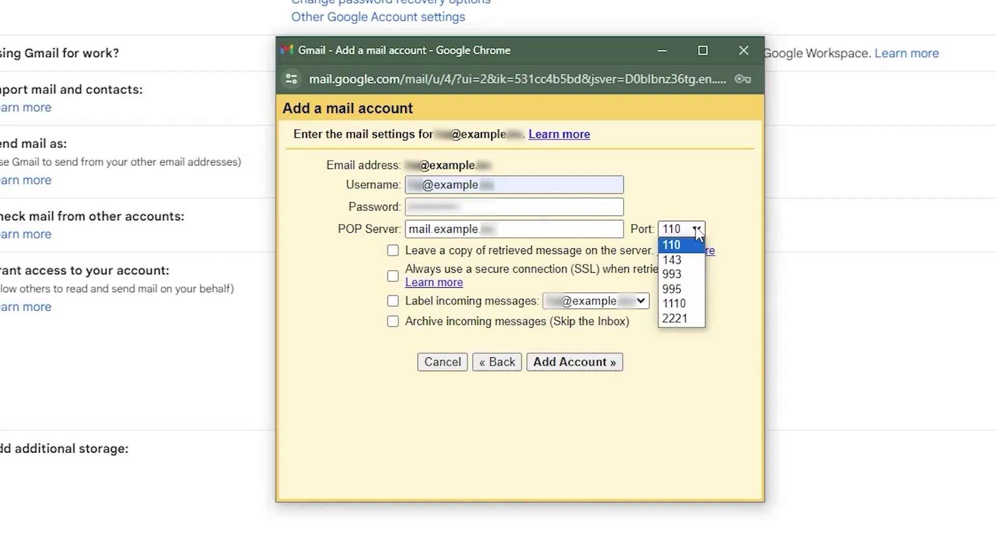
{"action": "left_click", "coordinate": [692, 290]}
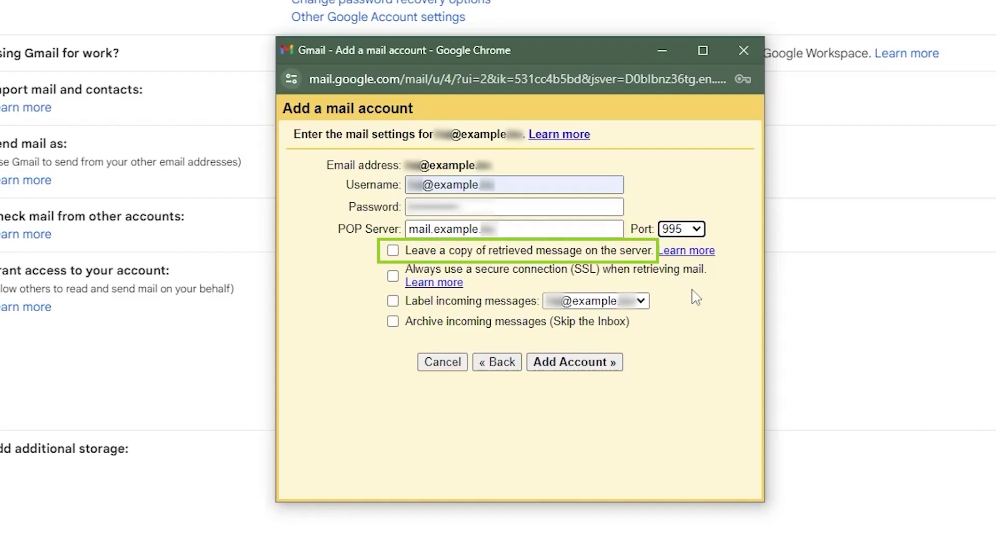
Enable Leave a copy on server, always-SSL retrieval and incoming-message labelling, then add the account.
{"action": "left_click", "coordinate": [393, 251]}
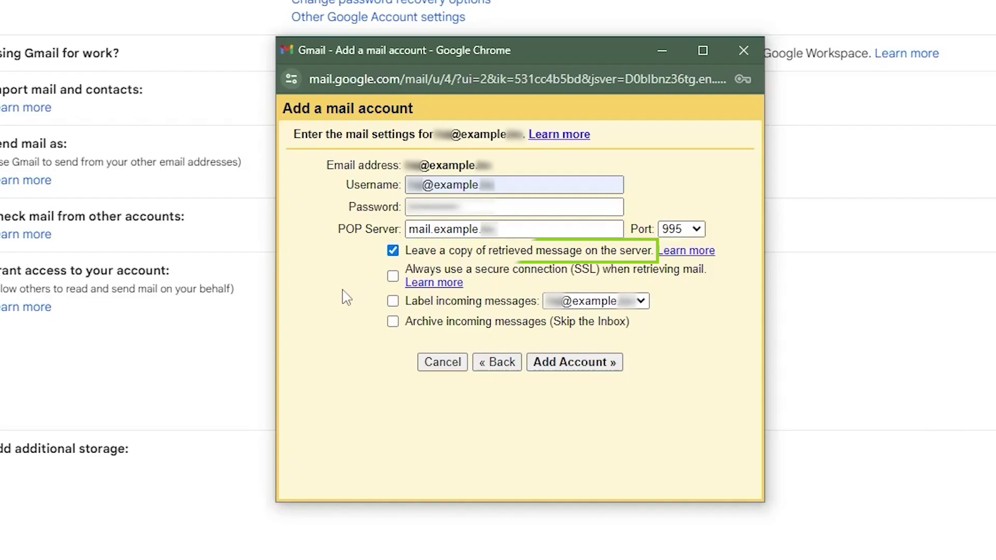
{"action": "left_click", "coordinate": [393, 276]}
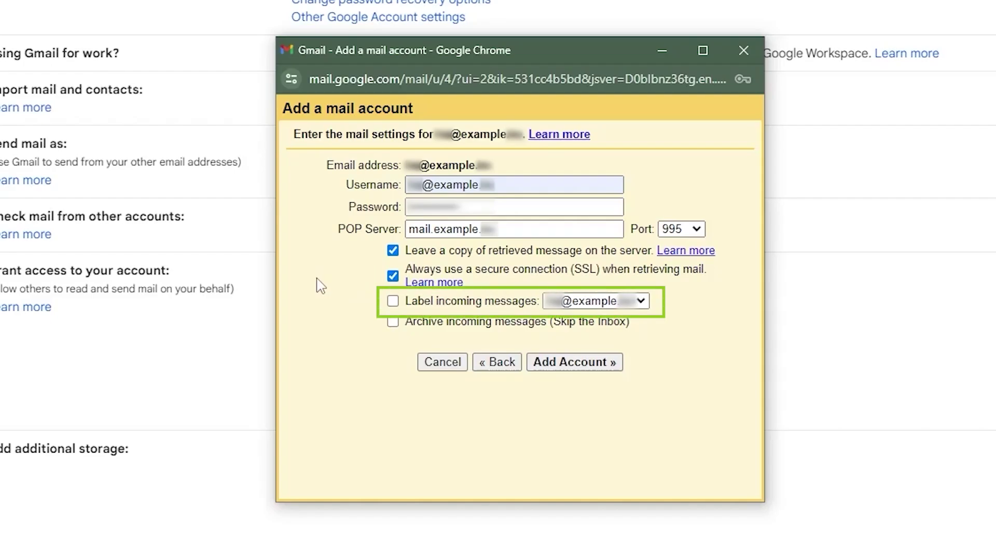
{"action": "left_click", "coordinate": [393, 301]}
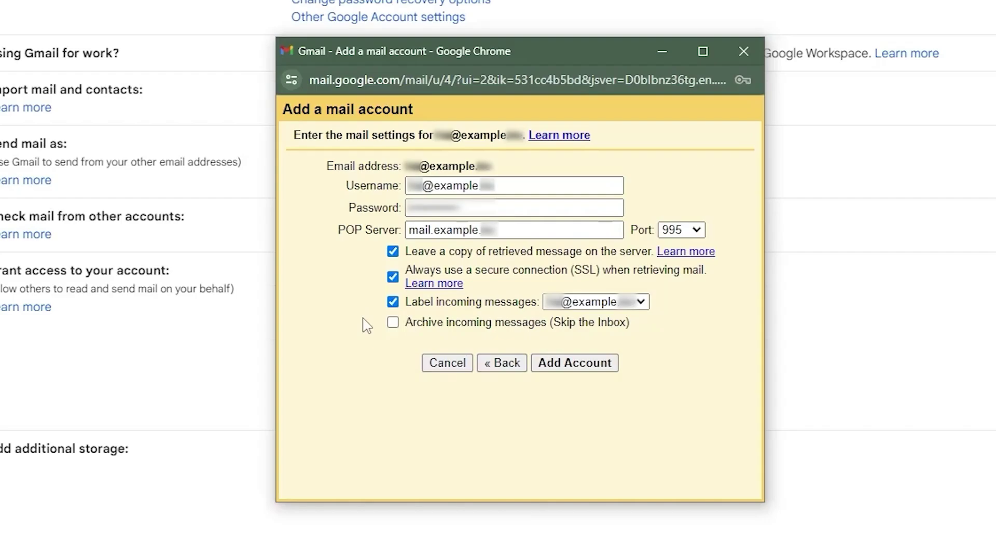
{"action": "left_click", "coordinate": [611, 367]}
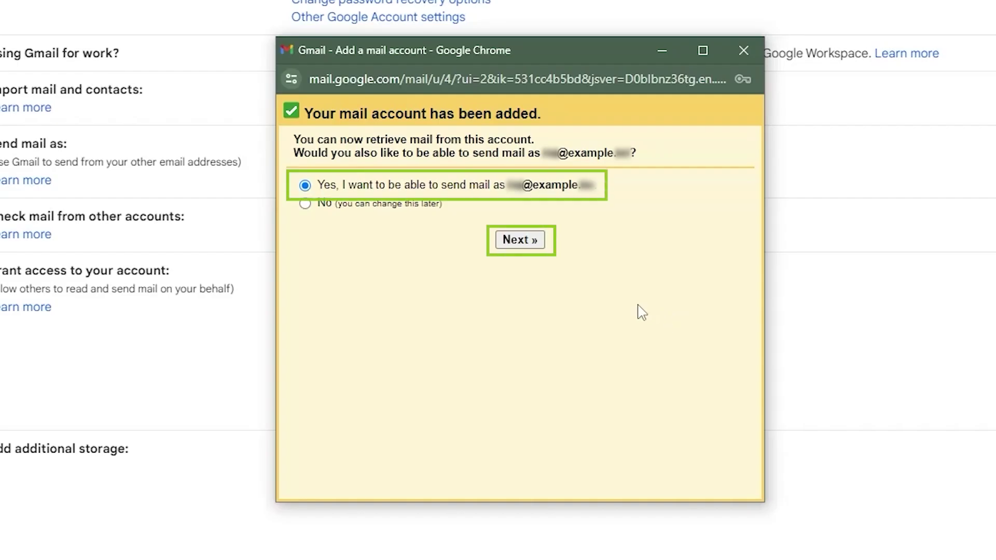
Choose to also send mail as this address, with sender name 'example'.
{"action": "left_click", "coordinate": [540, 245]}
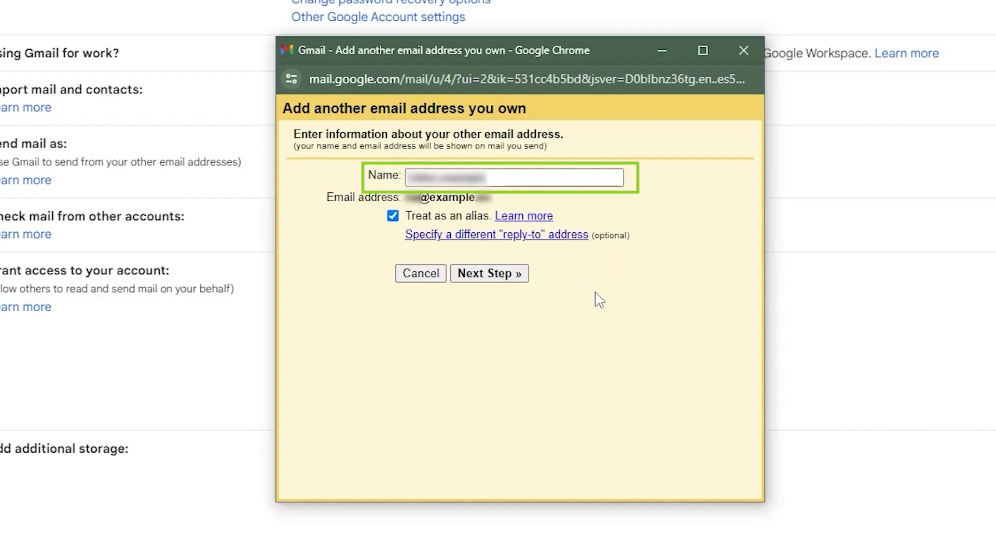
{"action": "key", "text": "ctrl+a"}
{"action": "key", "text": "BackSpace"}
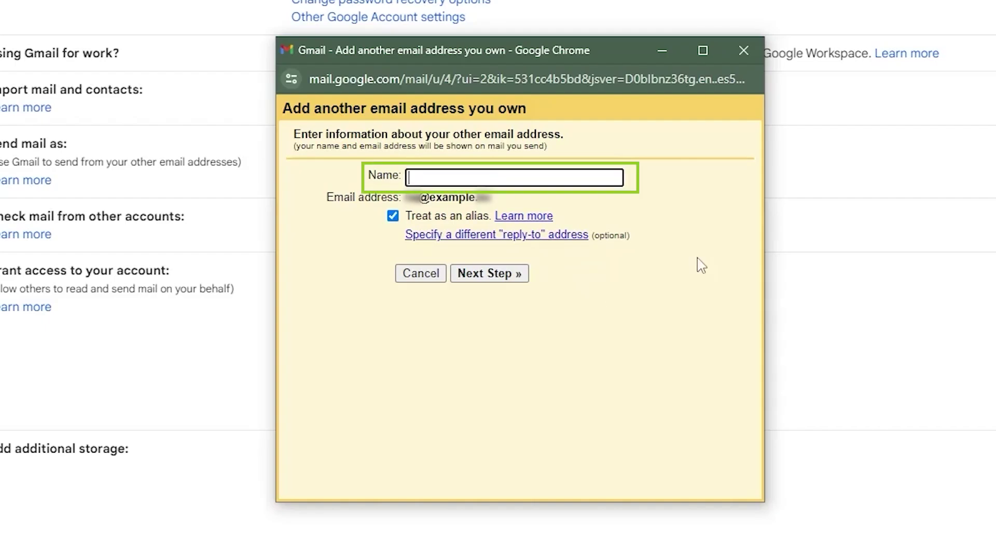
{"action": "type", "text": "example"}
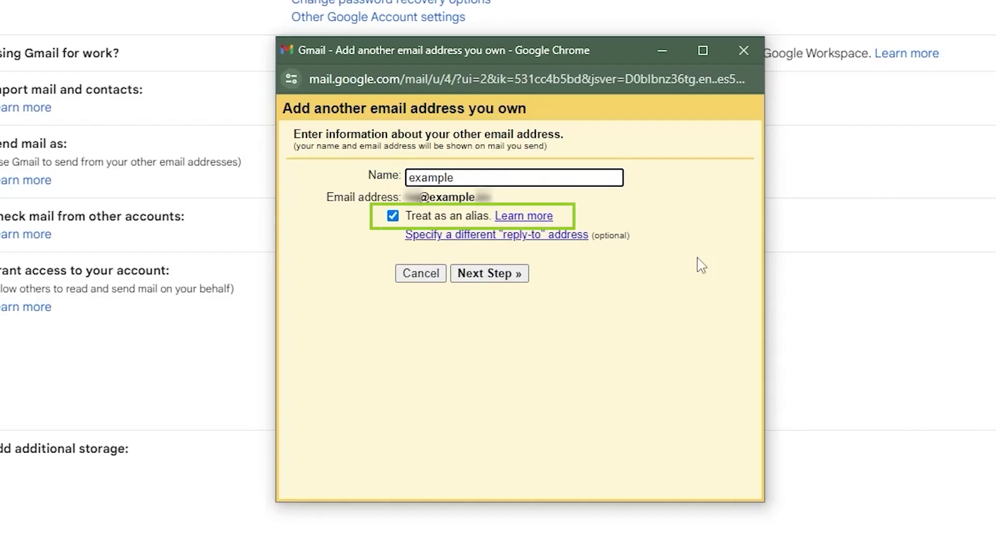
{"action": "left_click", "coordinate": [519, 276]}
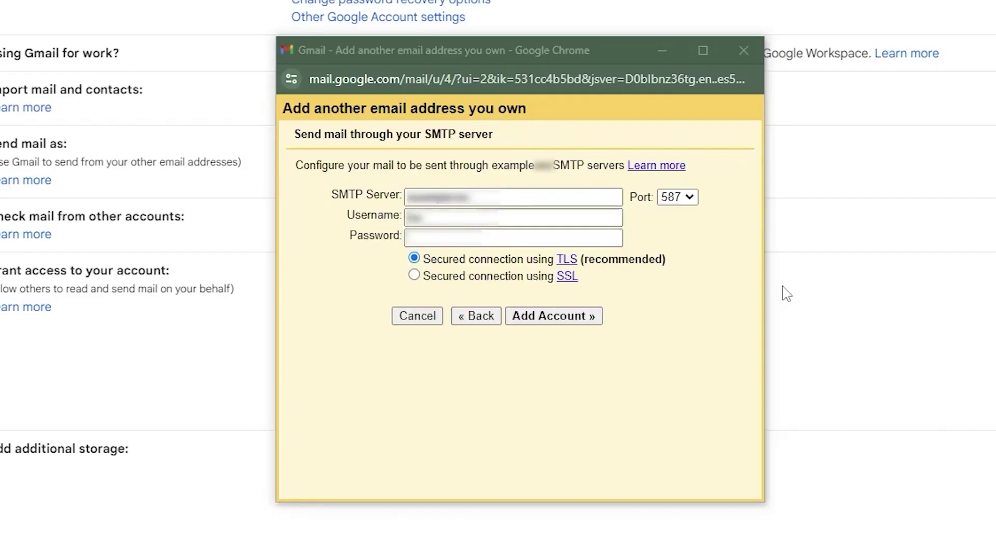
Enter the SMTP server, username and password, set port 465 with SSL, and add the account.
{"action": "left_click", "coordinate": [539, 199]}
{"action": "type", "text": "mail.example."}
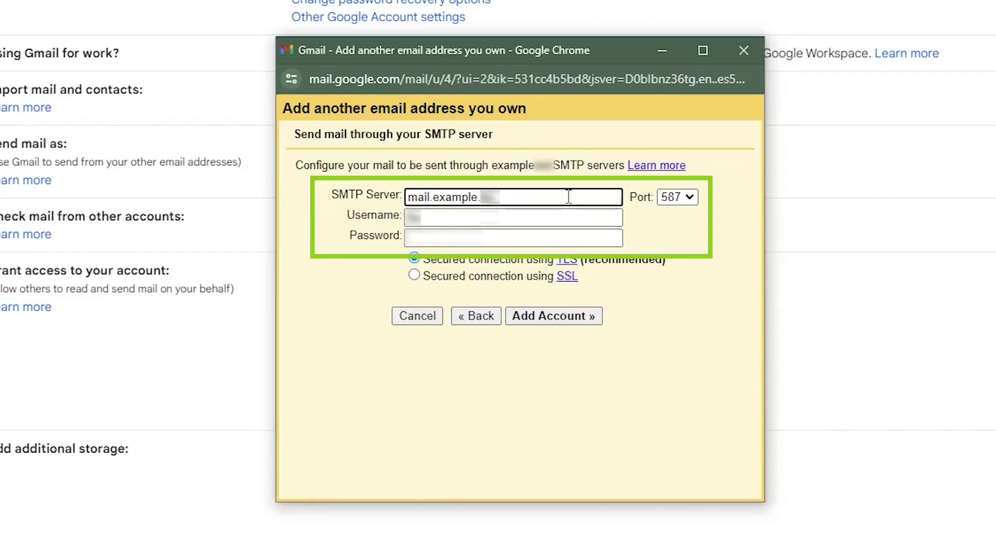
{"action": "left_click", "coordinate": [498, 218]}
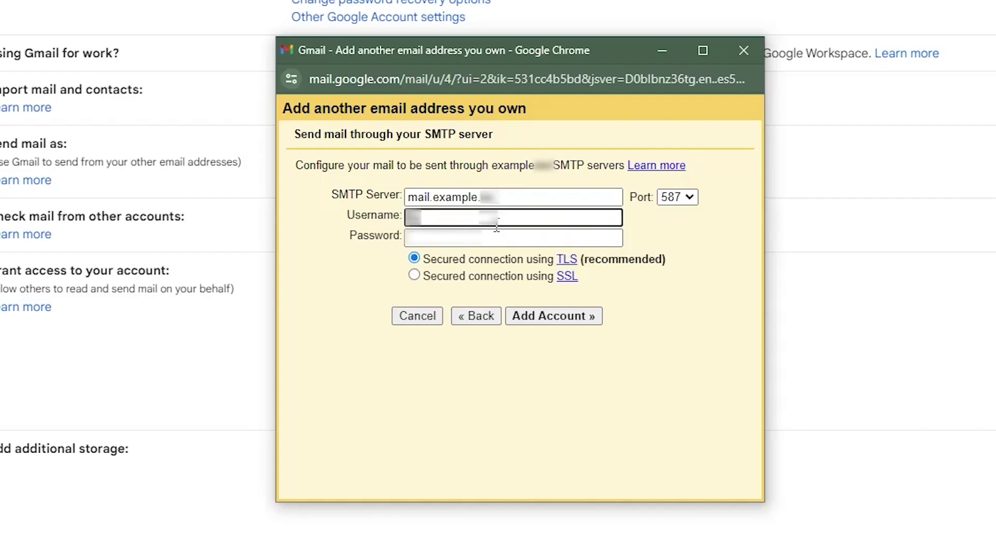
{"action": "type", "text": "@example."}
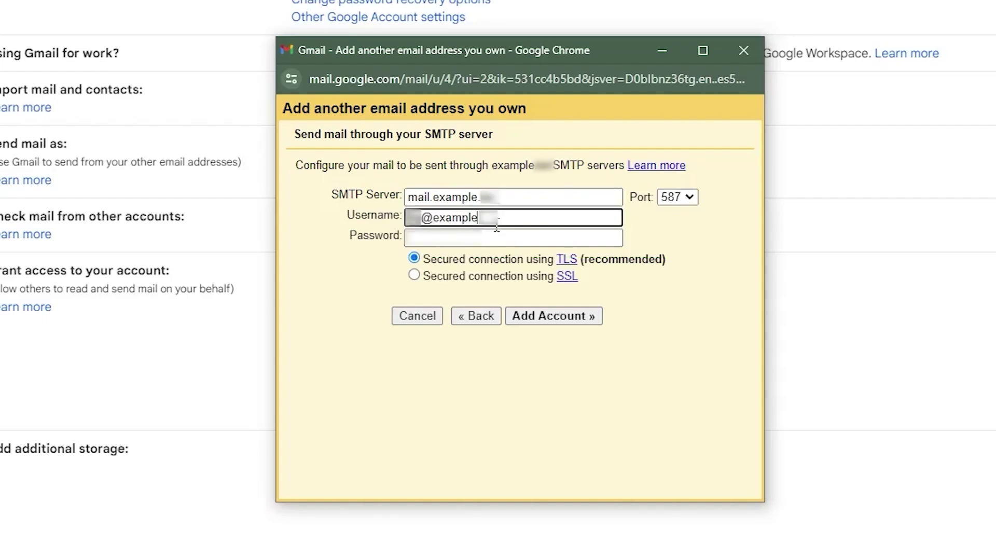
{"action": "left_click", "coordinate": [498, 237]}
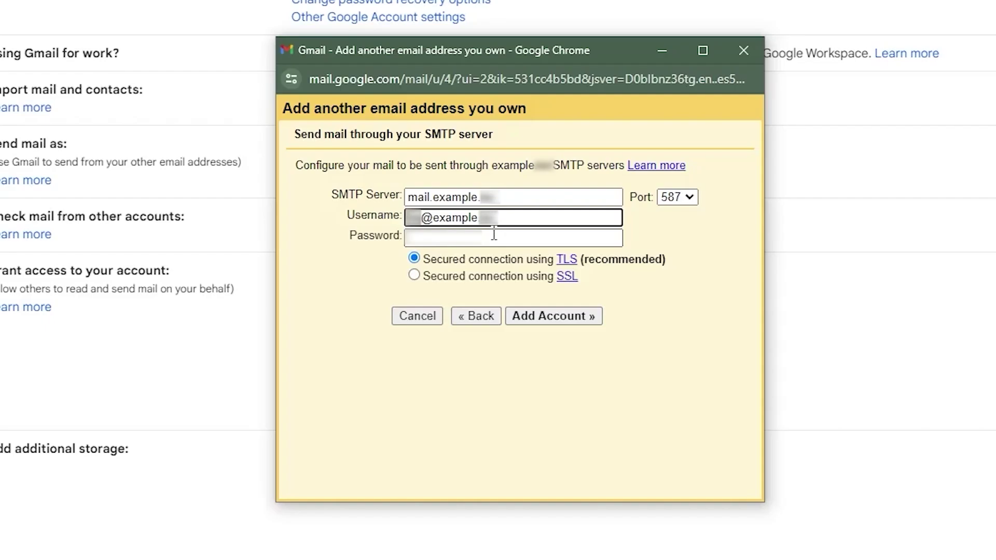
{"action": "left_click", "coordinate": [677, 197]}
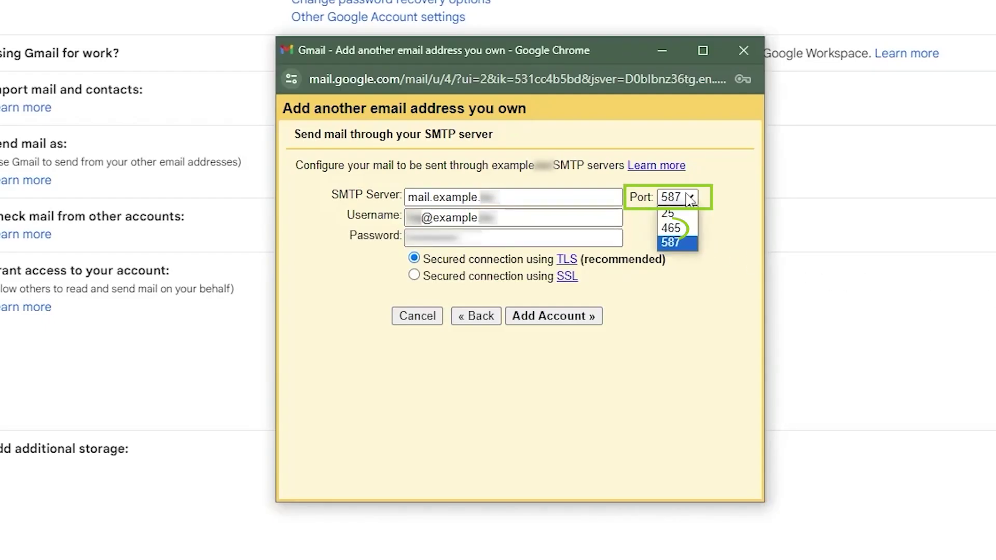
{"action": "left_click", "coordinate": [686, 229]}
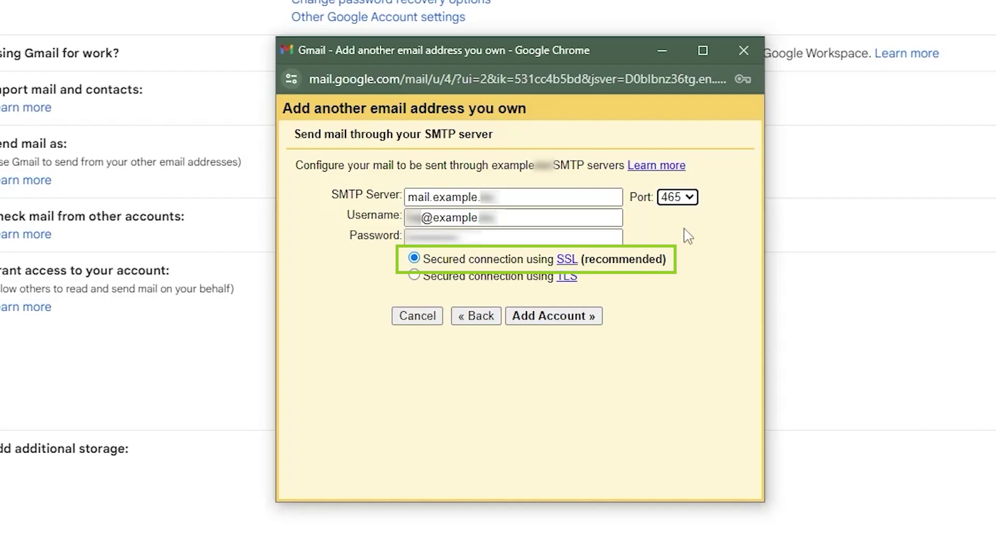
{"action": "left_click", "coordinate": [574, 321]}
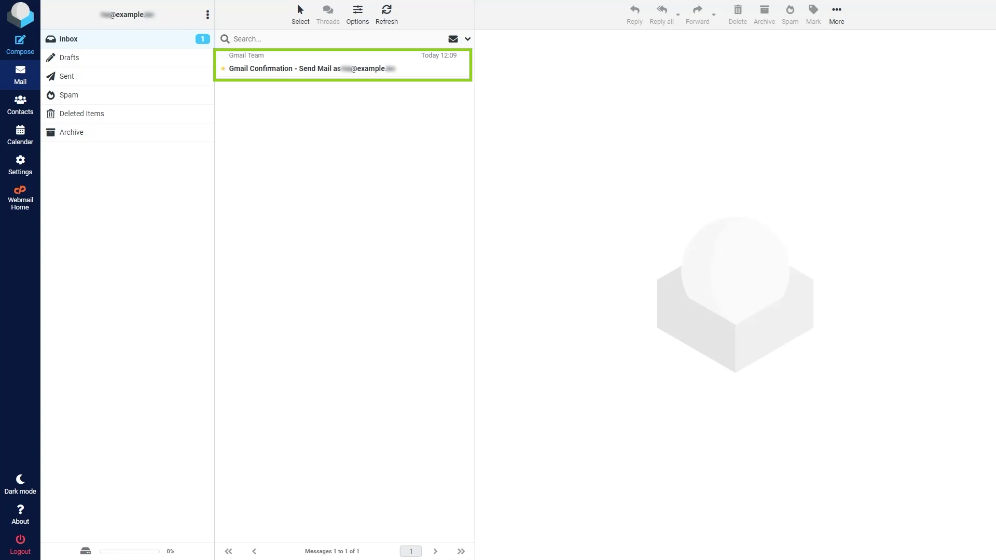
Open the Gmail Confirmation email in Roundcube and follow its confirmation link.
{"action": "left_click", "coordinate": [426, 69]}
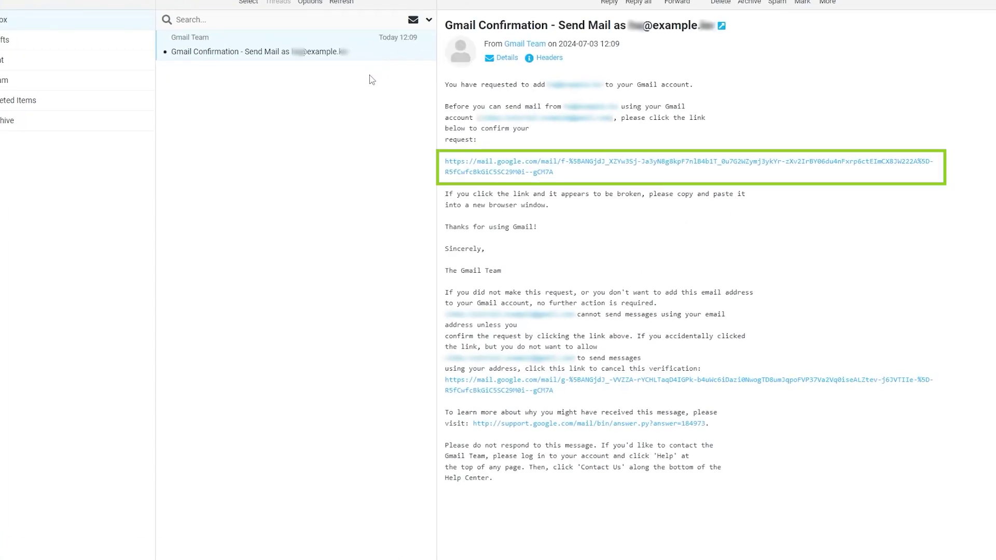
{"action": "left_click", "coordinate": [534, 172]}
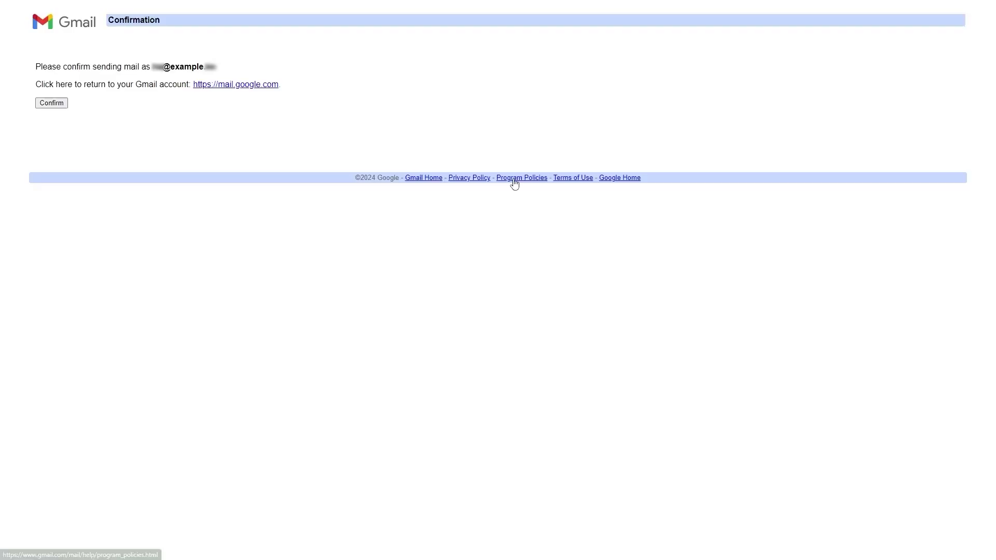
Confirm the send-as request on Gmail's confirmation page.
{"action": "left_click", "coordinate": [62, 106]}
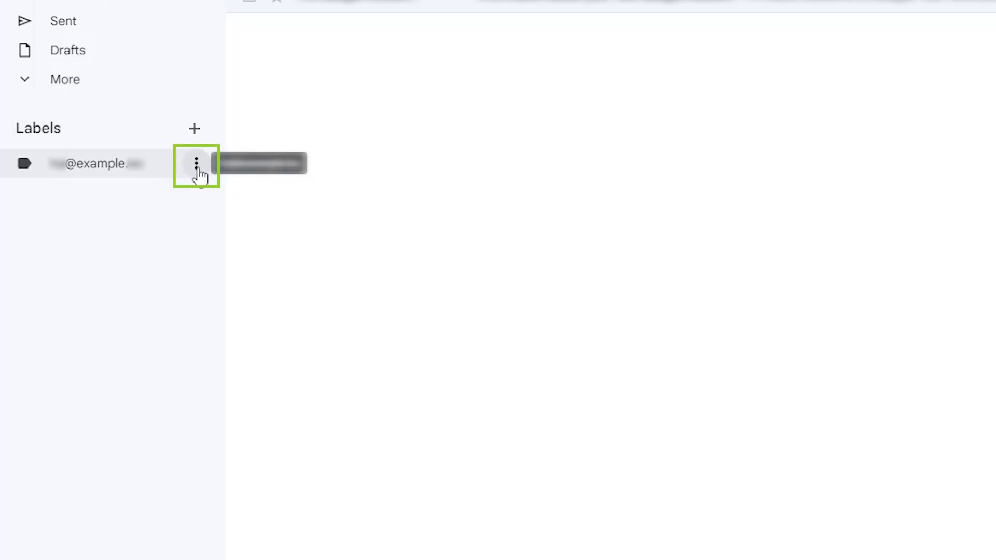
Give the imported account's label the dark green colour.
{"action": "left_click", "coordinate": [197, 167]}
{"action": "mouse_move", "coordinate": [258, 204]}
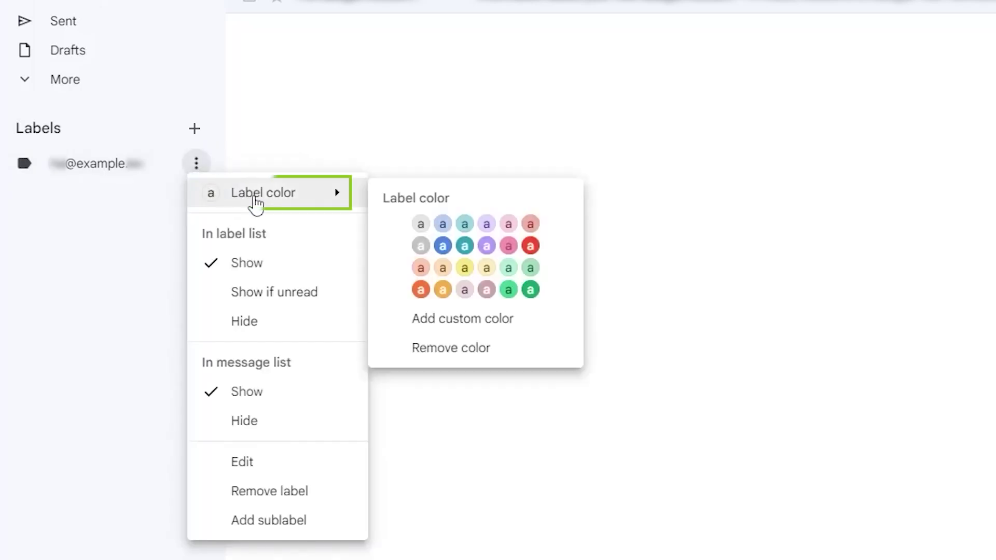
{"action": "left_click", "coordinate": [529, 295]}
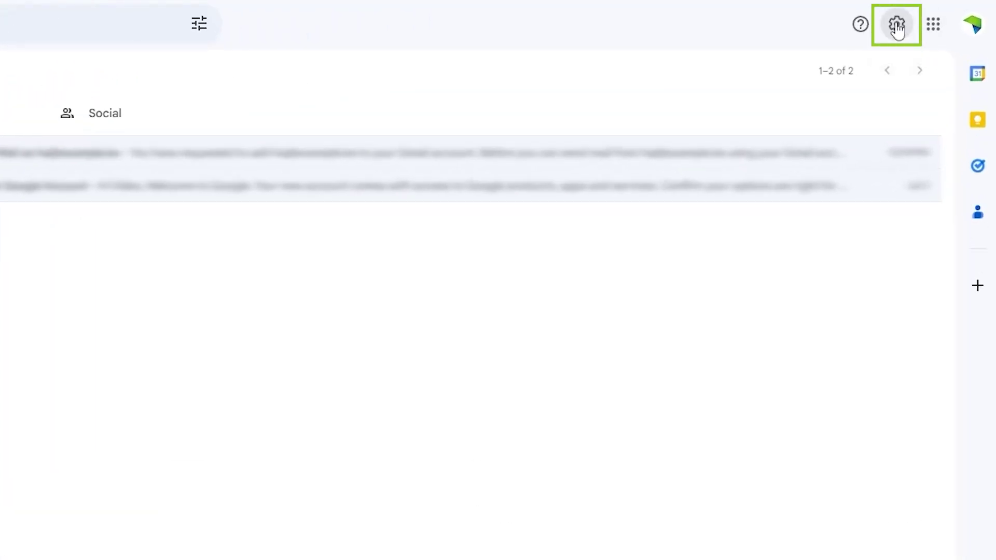
In Accounts and Import settings, make the 'example' address the default send-from address.
{"action": "left_click", "coordinate": [897, 26]}
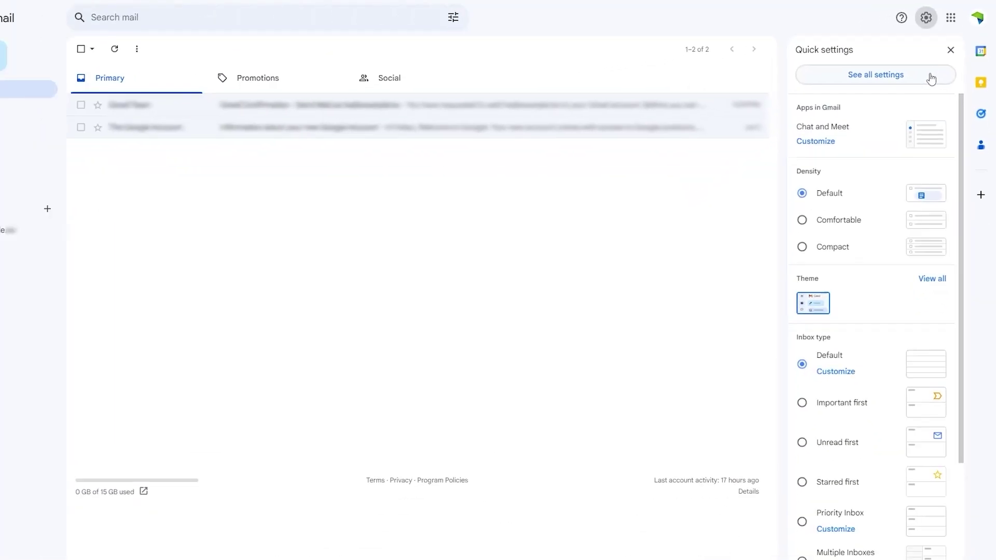
{"action": "left_click", "coordinate": [931, 78]}
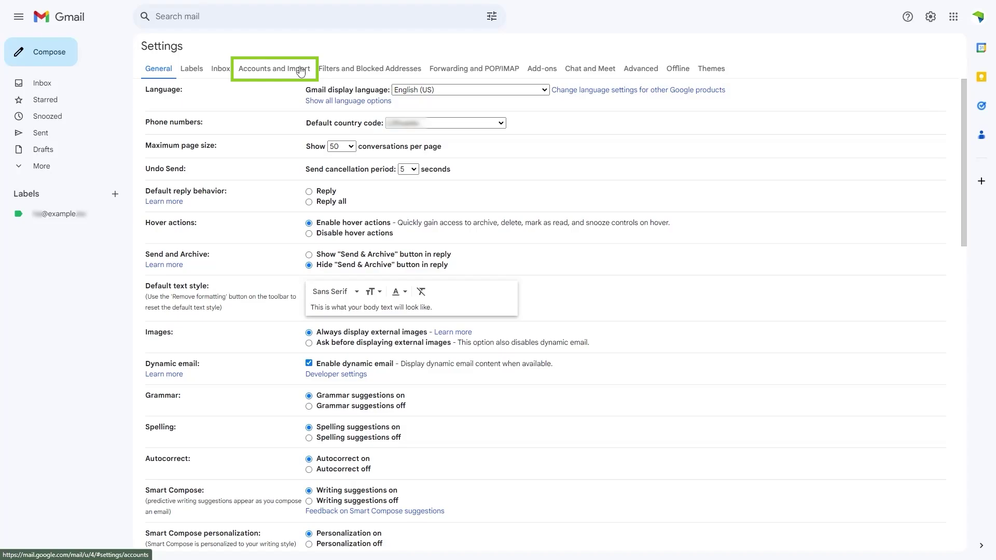
{"action": "left_click", "coordinate": [301, 71]}
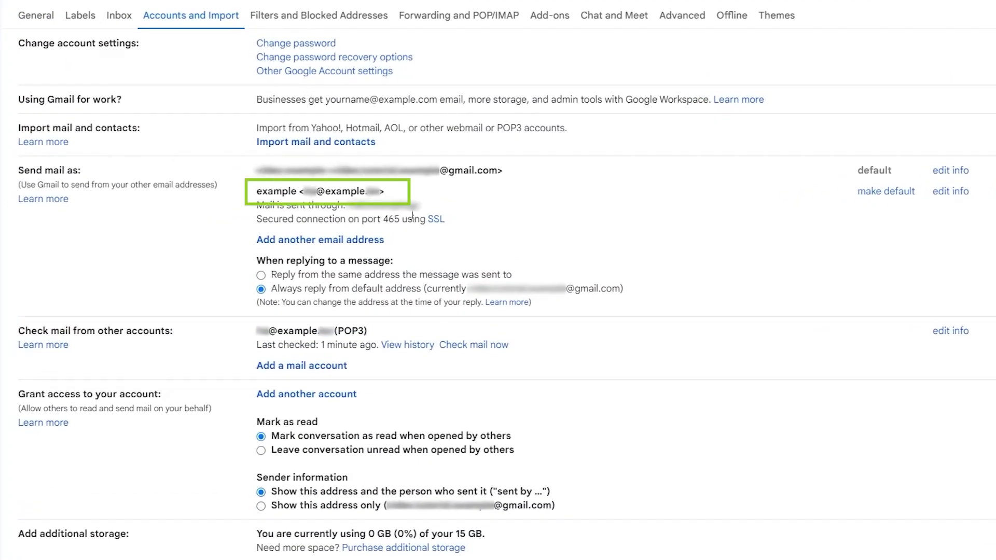
{"action": "left_click", "coordinate": [888, 192]}
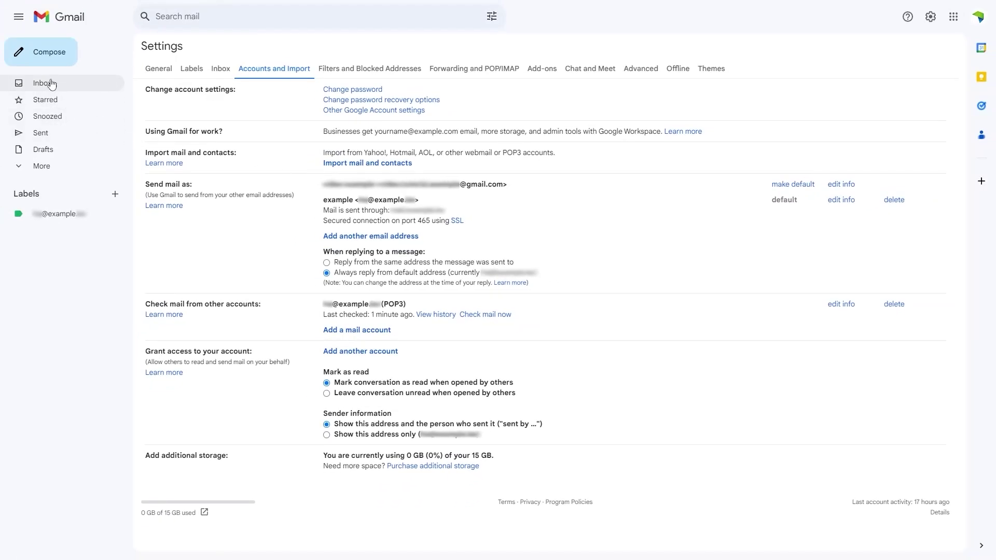
Return to the inbox and start a new message sent from the example webmail address.
{"action": "left_click", "coordinate": [68, 19]}
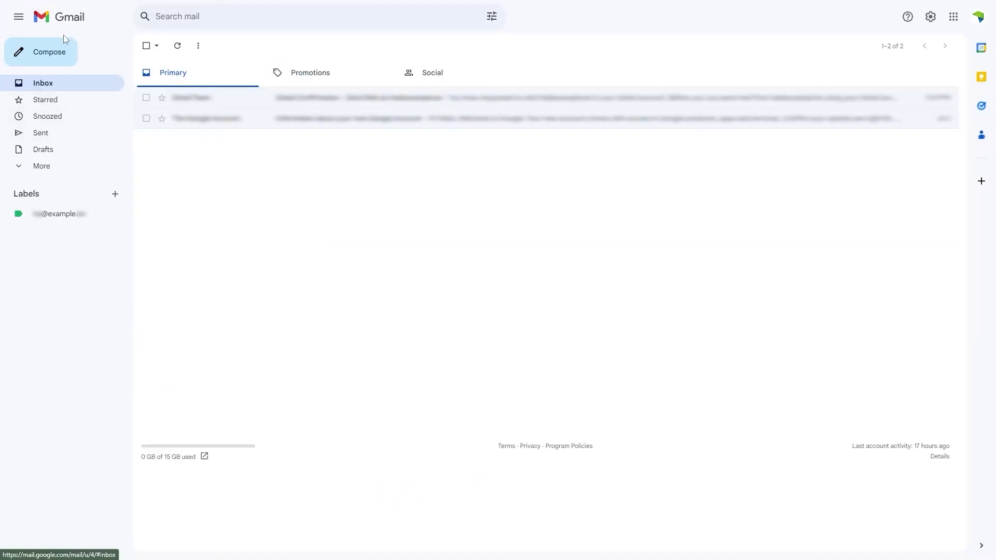
{"action": "left_click", "coordinate": [61, 53]}
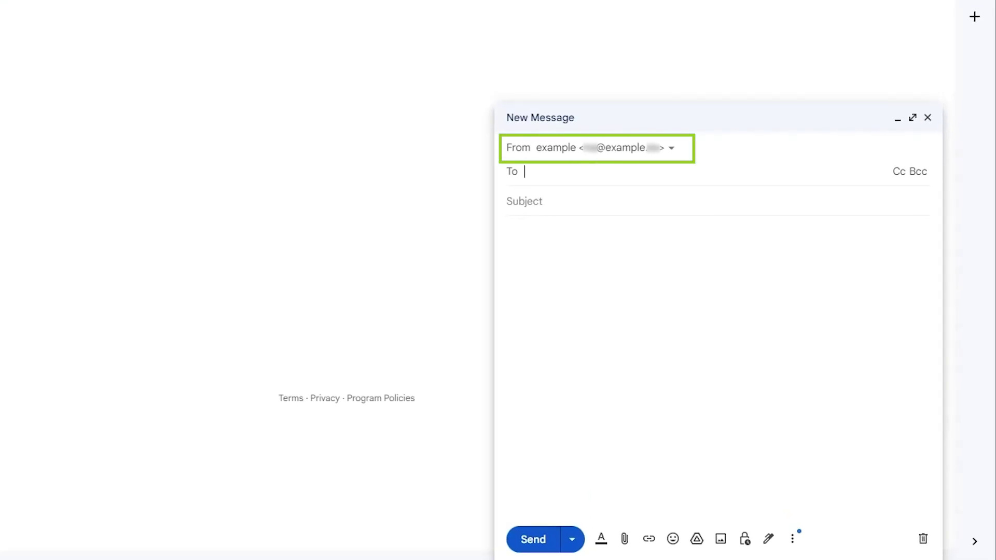